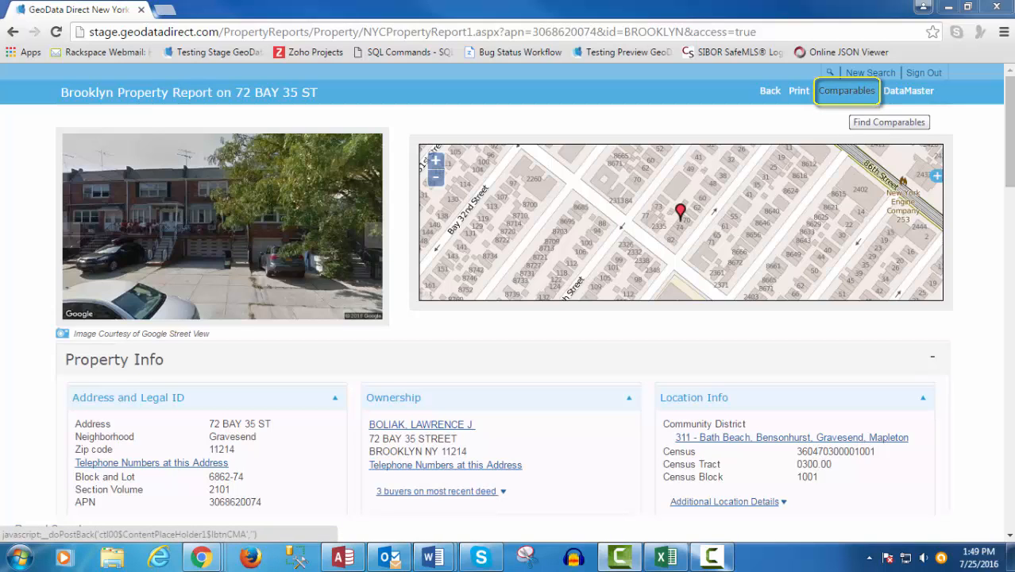
left_click(846, 91)
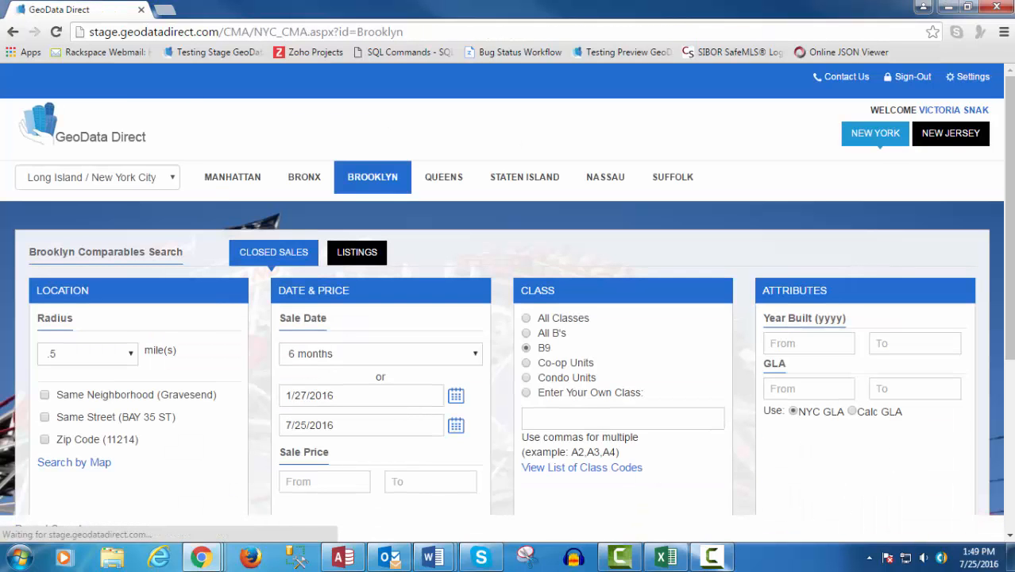
- Rerun the comparables search with the class filter widened to All B's, finding 13 comparables
left_click_drag(1008, 138, 1004, 209)
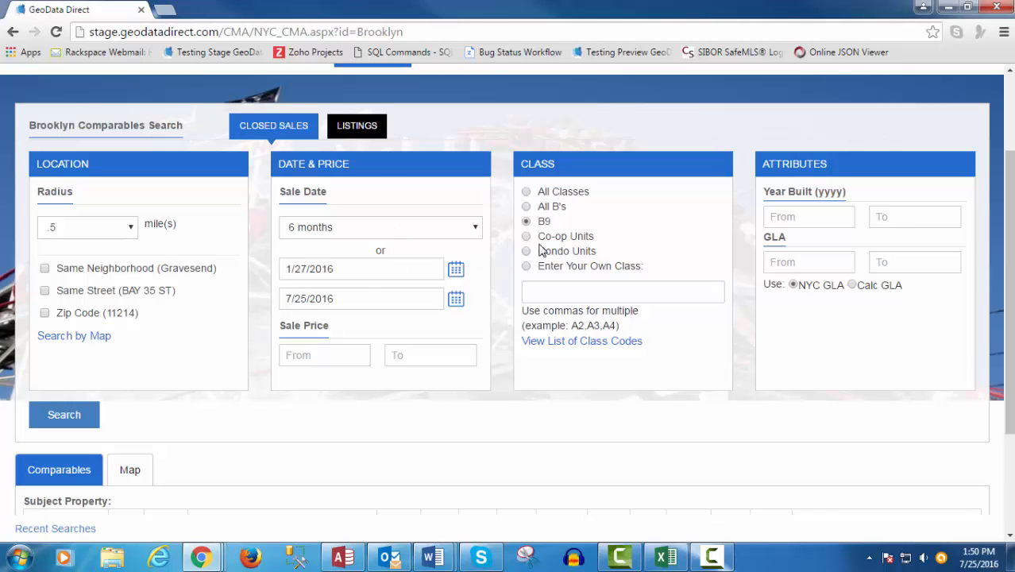
mouse_move(546, 230)
left_click(527, 208)
left_click(69, 427)
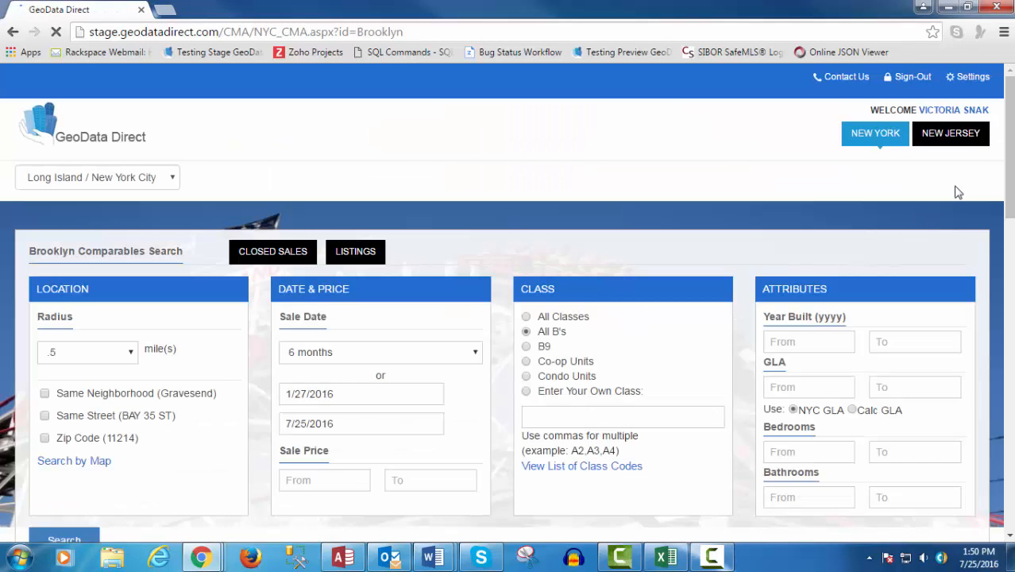
scroll(1011, 231, "down", 1)
- Select all comparable sales in the results and display them as map markers
scroll(1011, 238, "down", 3)
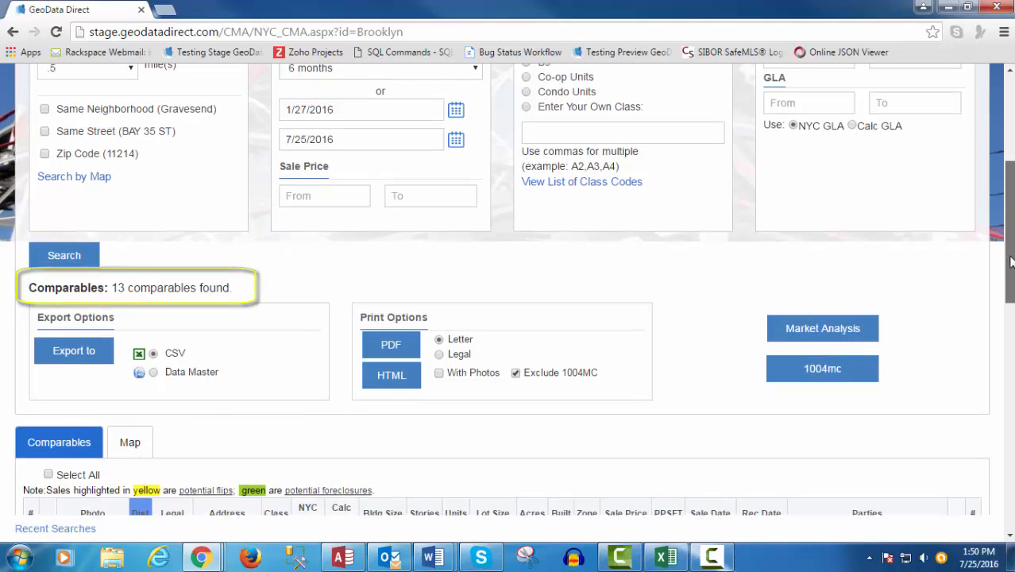
left_click_drag(1012, 262, 1010, 359)
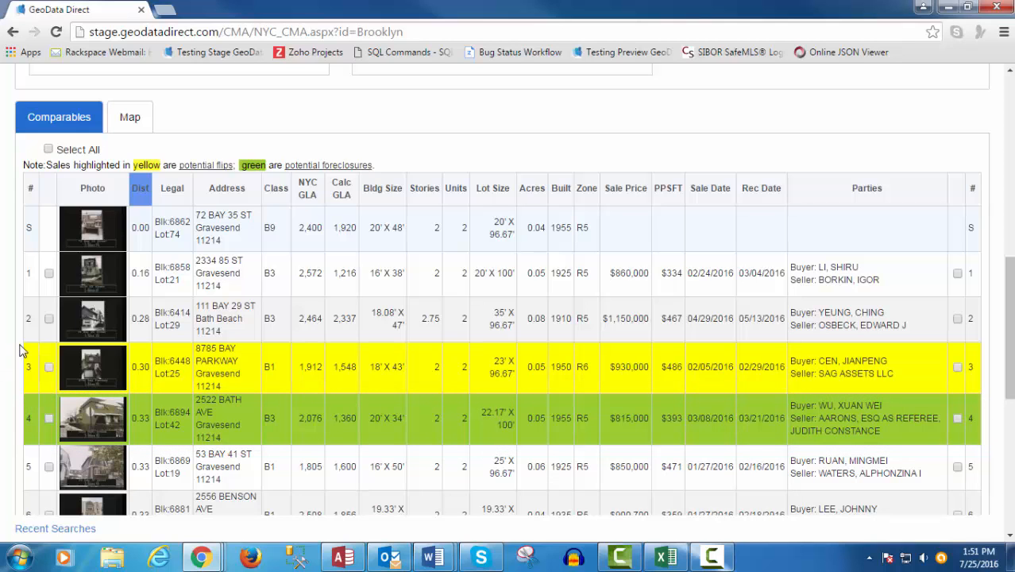
left_click(48, 273)
left_click(47, 150)
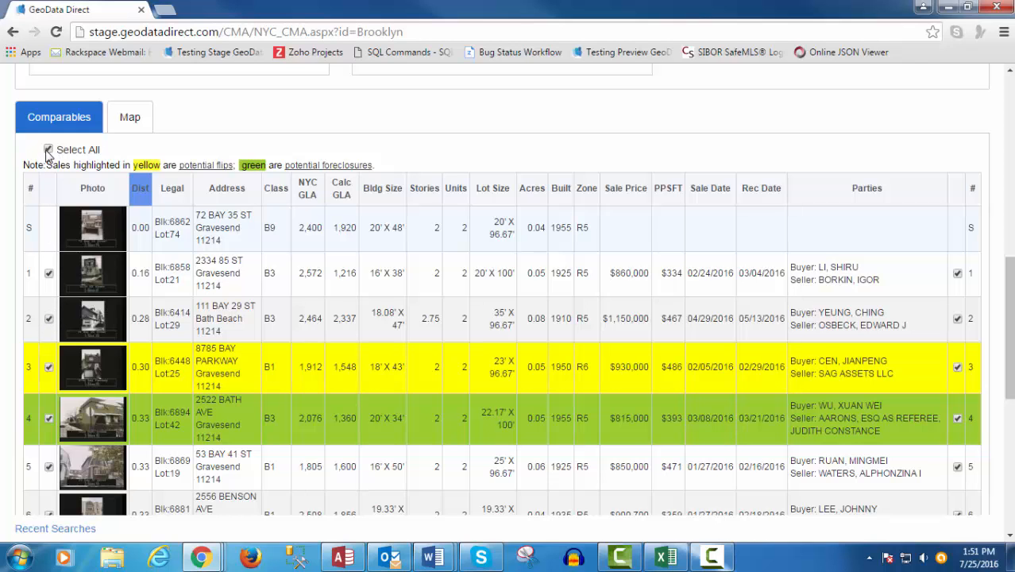
left_click(130, 126)
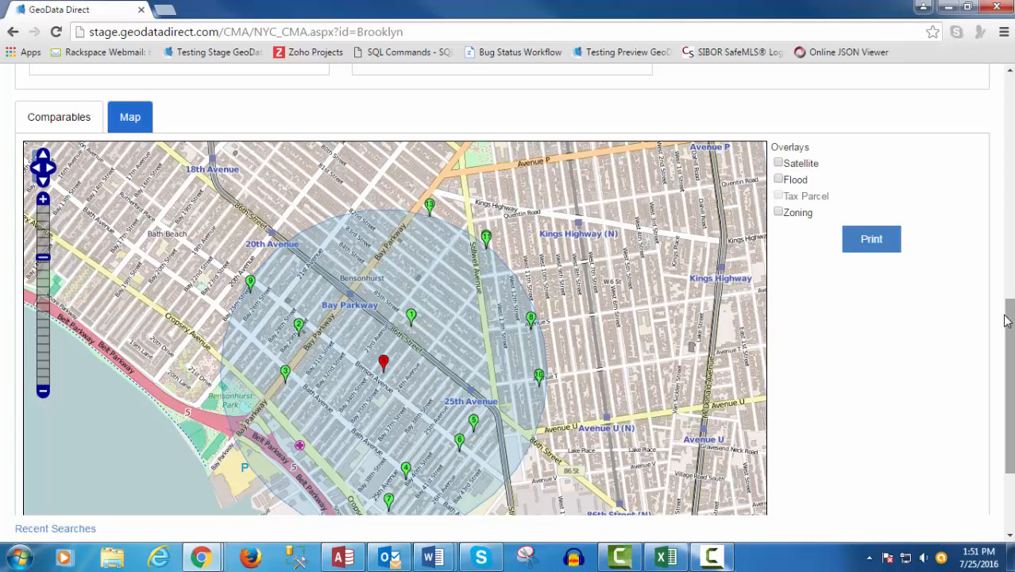
left_click_drag(1009, 316, 1010, 323)
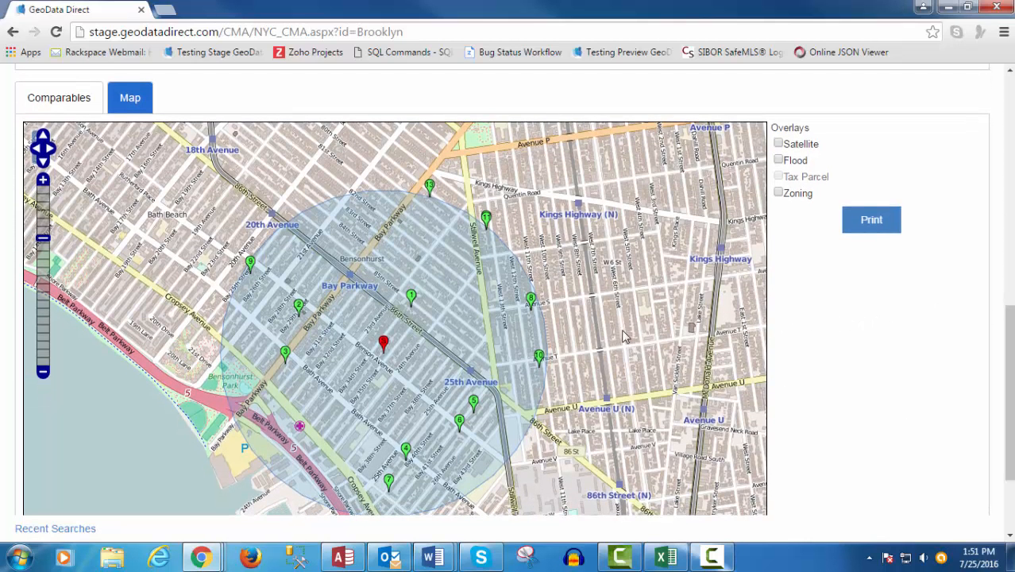
left_click(411, 296)
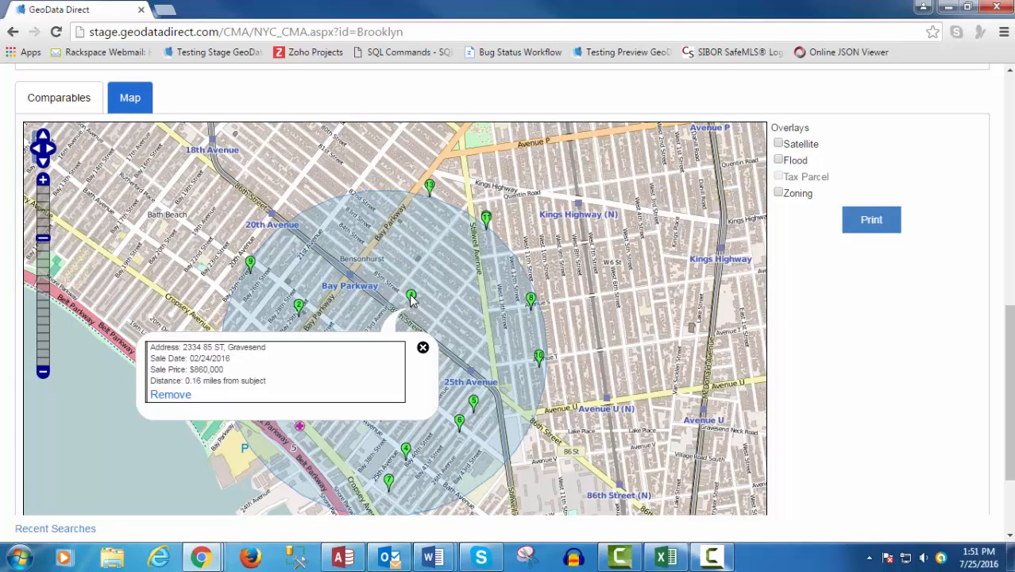
left_click(170, 395)
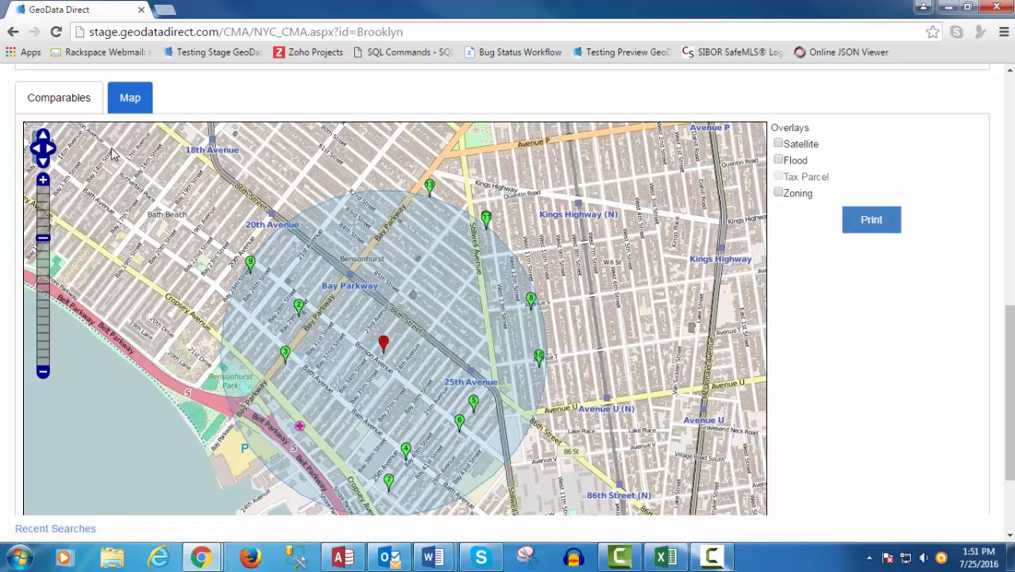
left_click(83, 112)
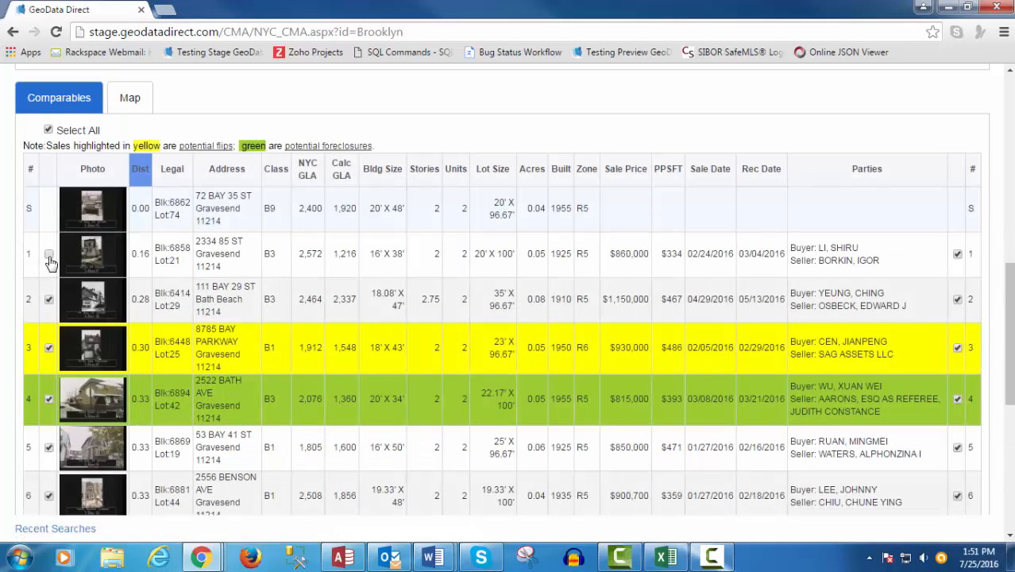
left_click(117, 110)
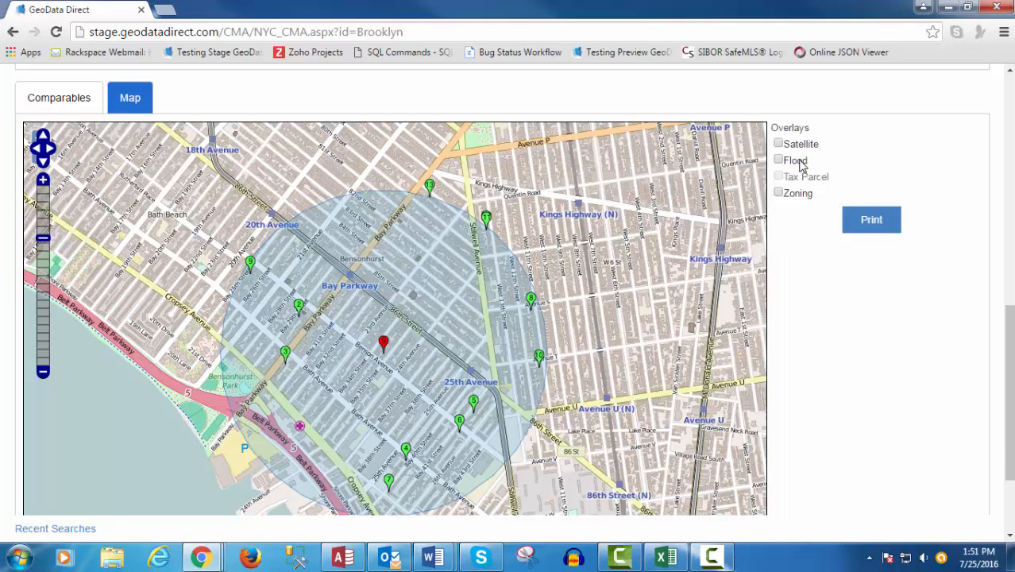
- Preview the satellite and flood-zone map layers, then revert to the plain street map
left_click(778, 145)
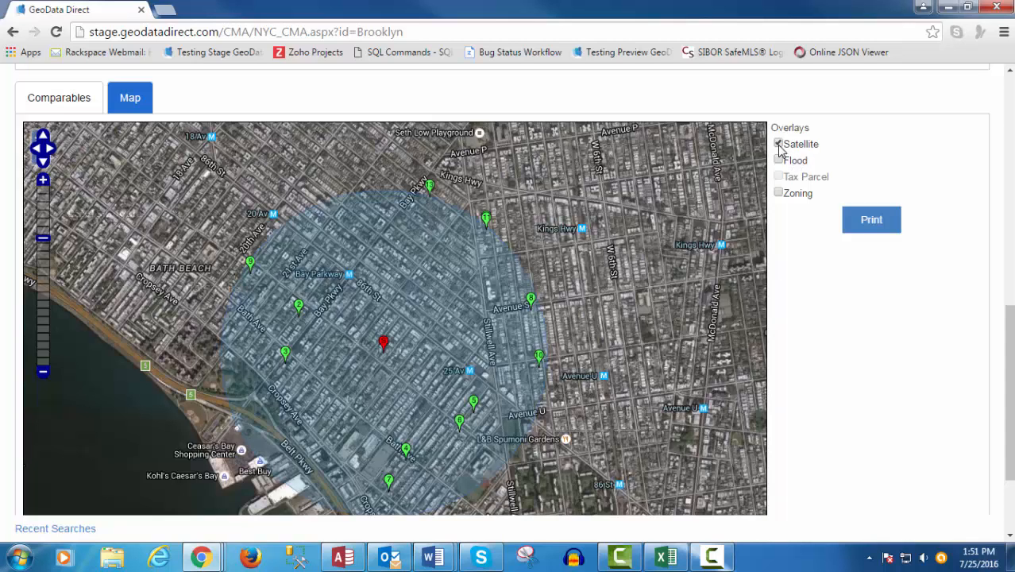
left_click(778, 147)
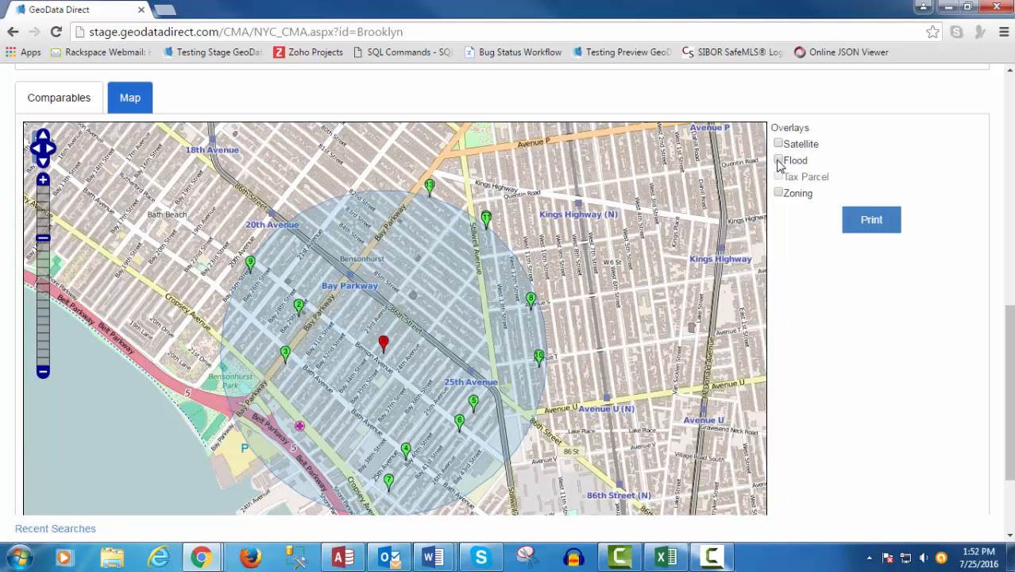
left_click(778, 161)
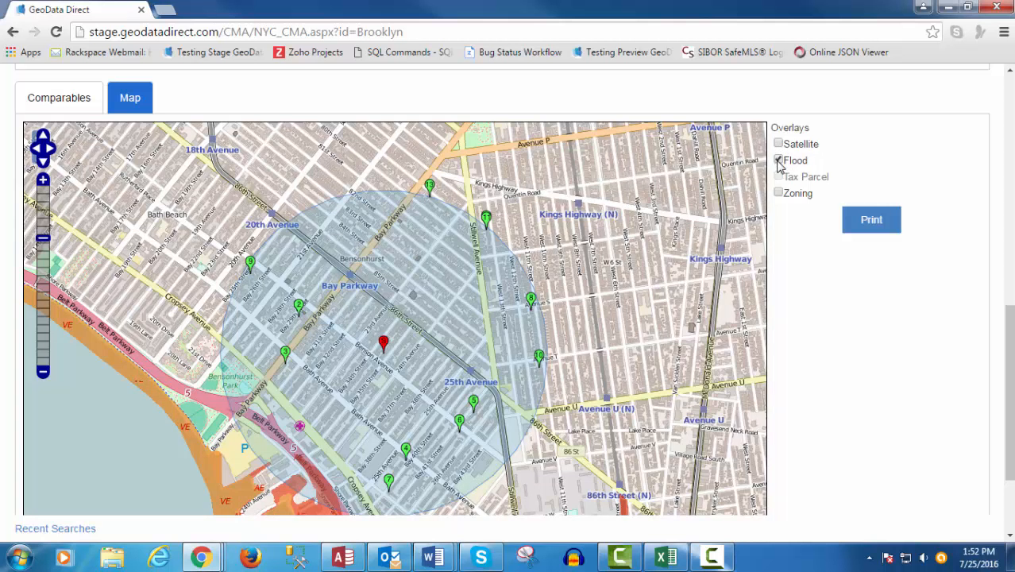
left_click(778, 161)
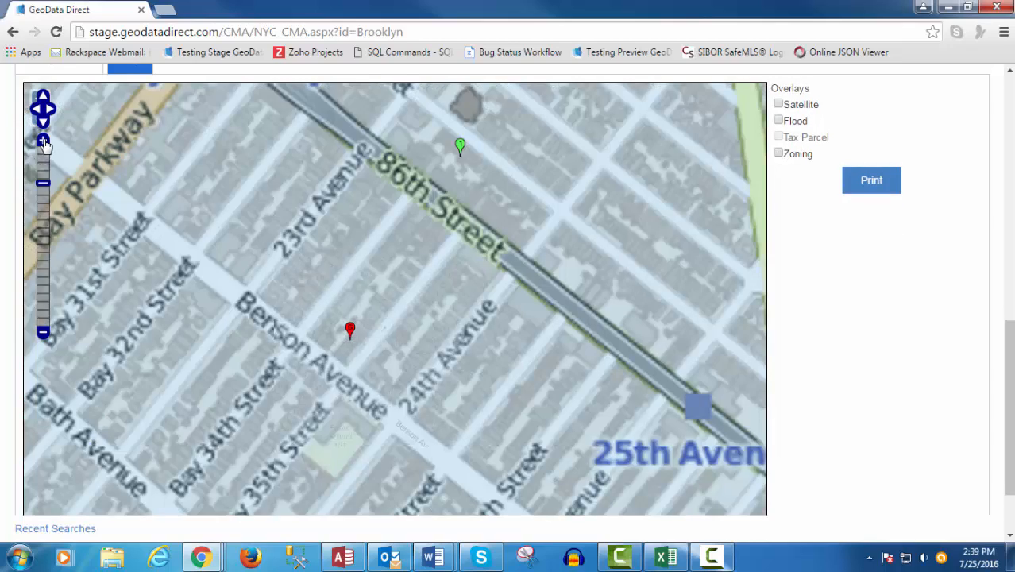
- Zoom the map in two levels and turn on the Tax Parcel overlay
left_click(43, 143)
left_click(43, 143)
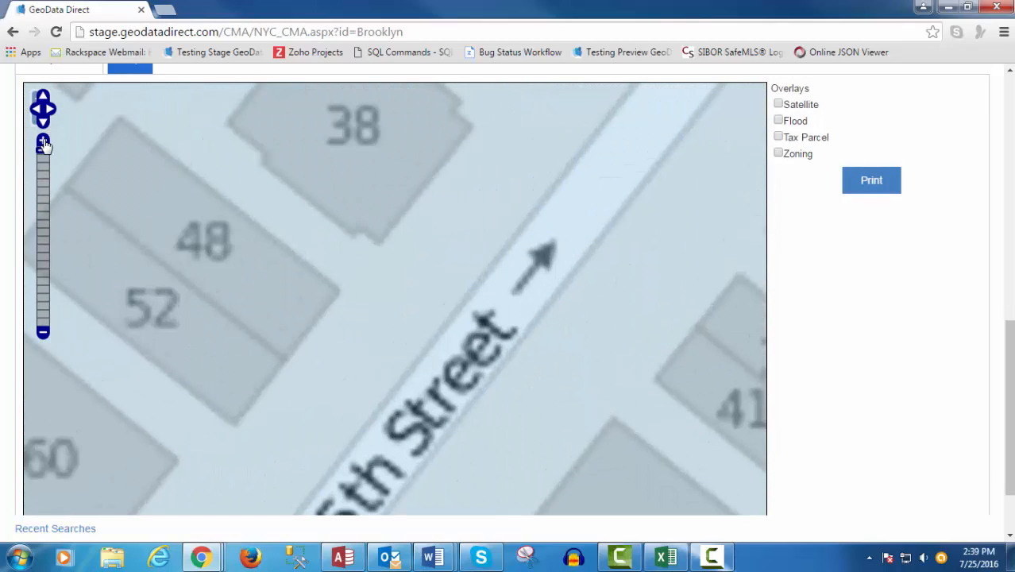
left_click(778, 139)
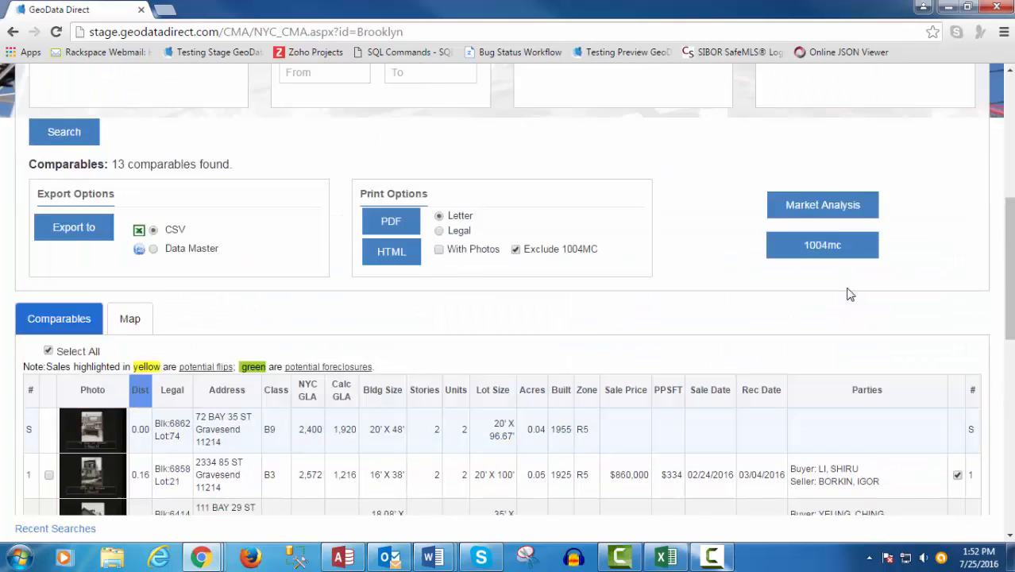
scroll(848, 290, "up", 3)
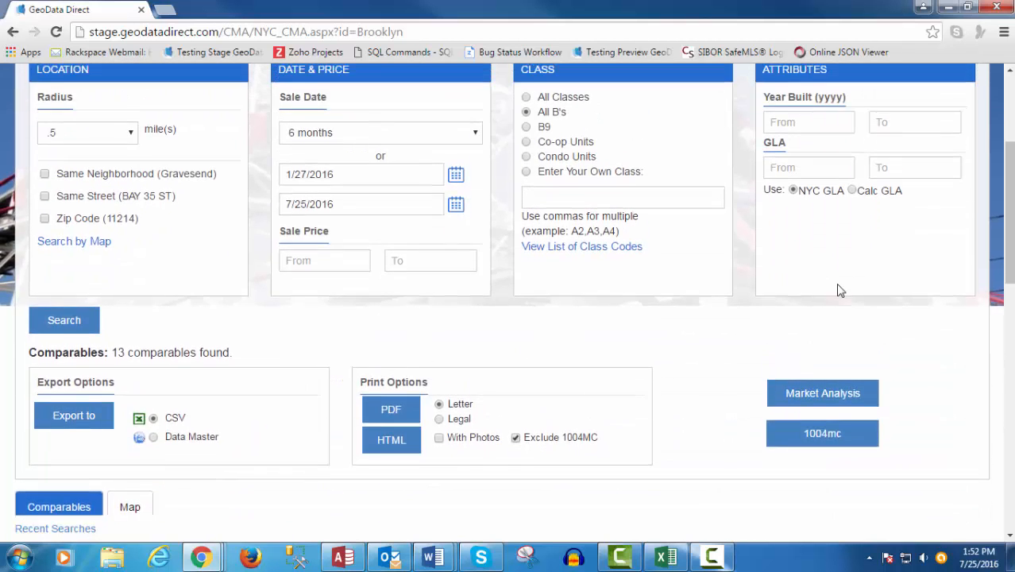
- With Search by Map, zoom out and draw a four-corner outline from Bay Parkway toward 25th Avenue
scroll(840, 290, "up", 3)
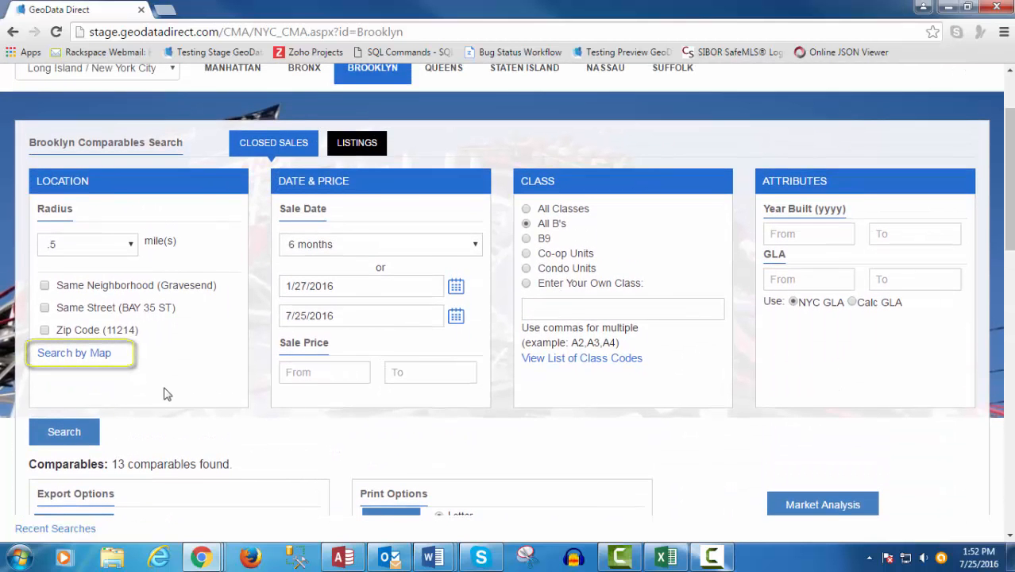
left_click(75, 359)
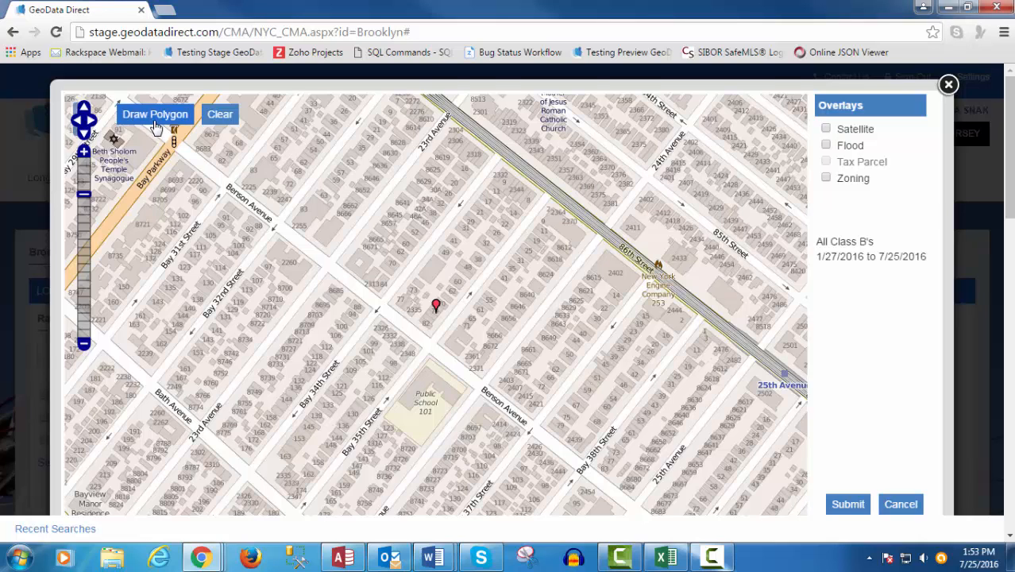
left_click(83, 345)
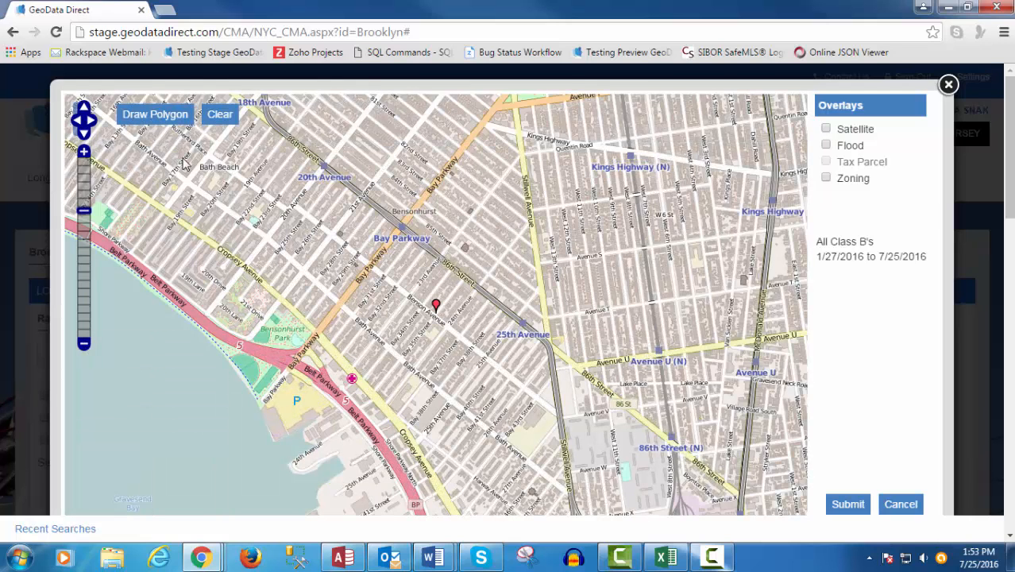
left_click(401, 235)
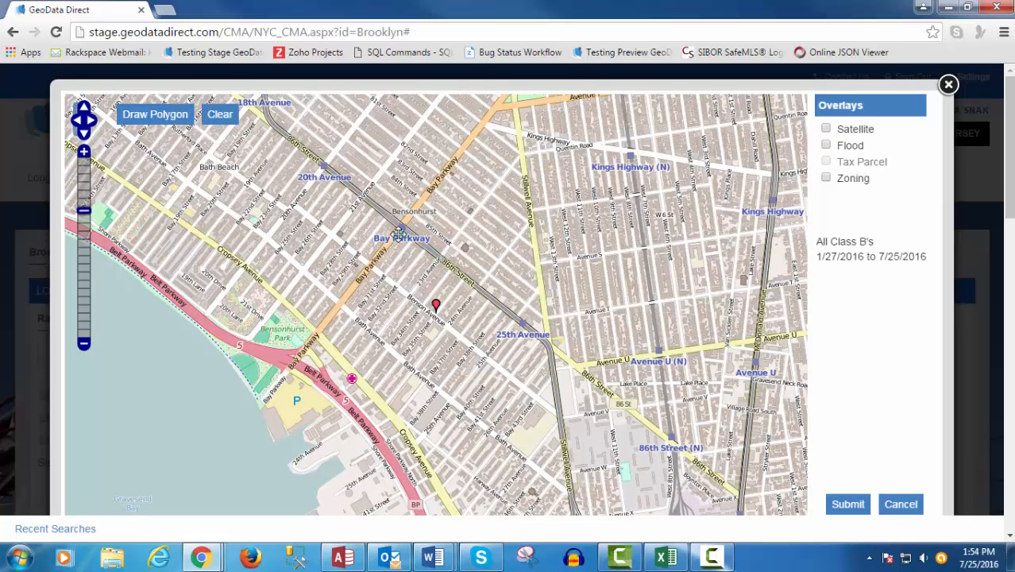
left_click(545, 348)
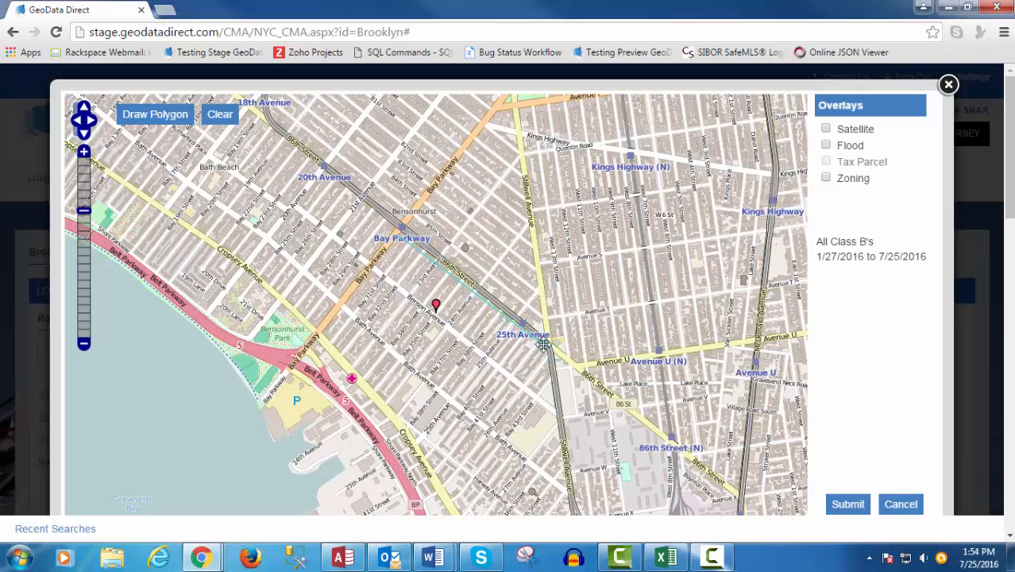
left_click(568, 509)
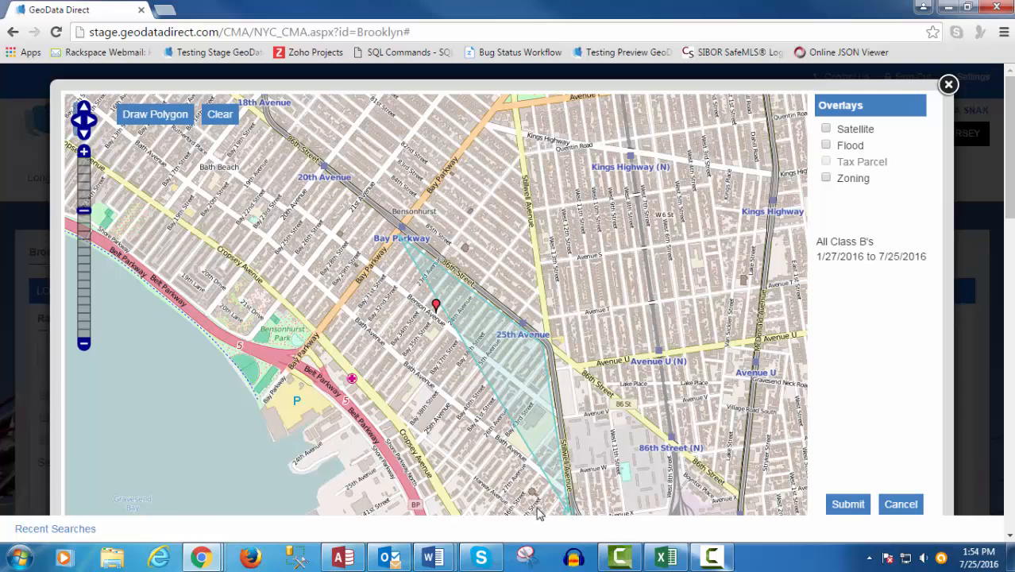
left_click(459, 514)
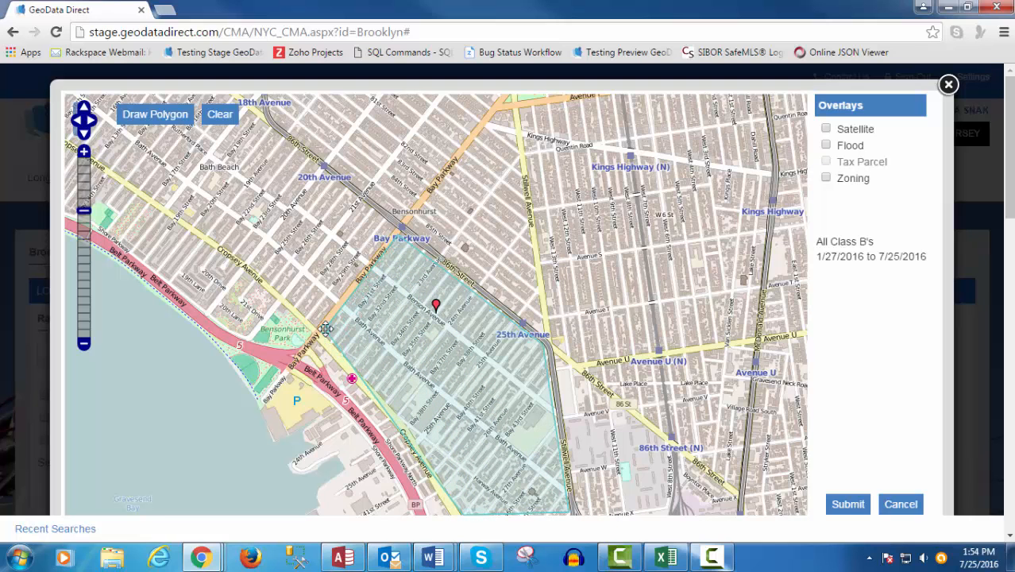
scroll(802, 407, "down", 1)
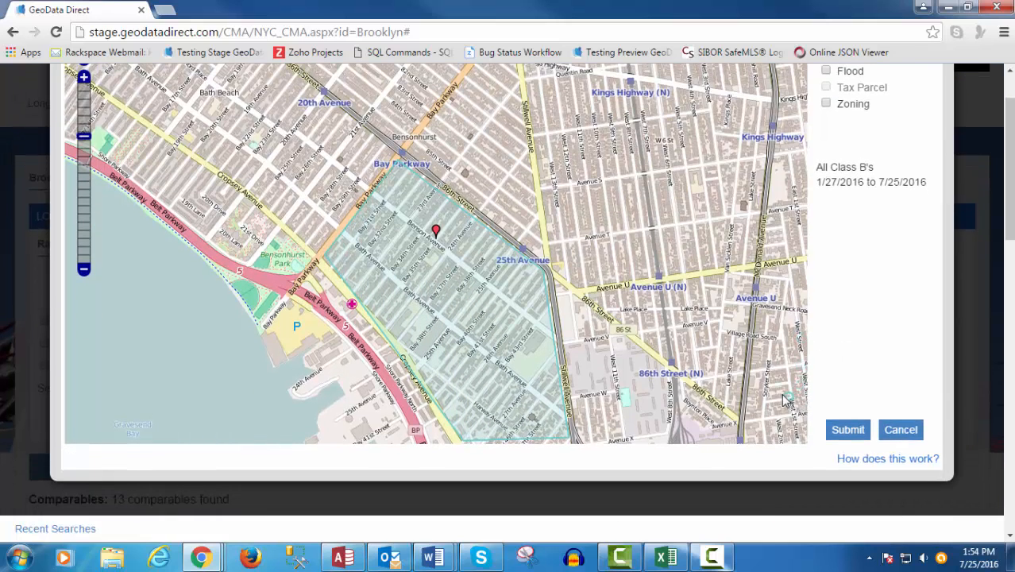
scroll(783, 401, "up", 1)
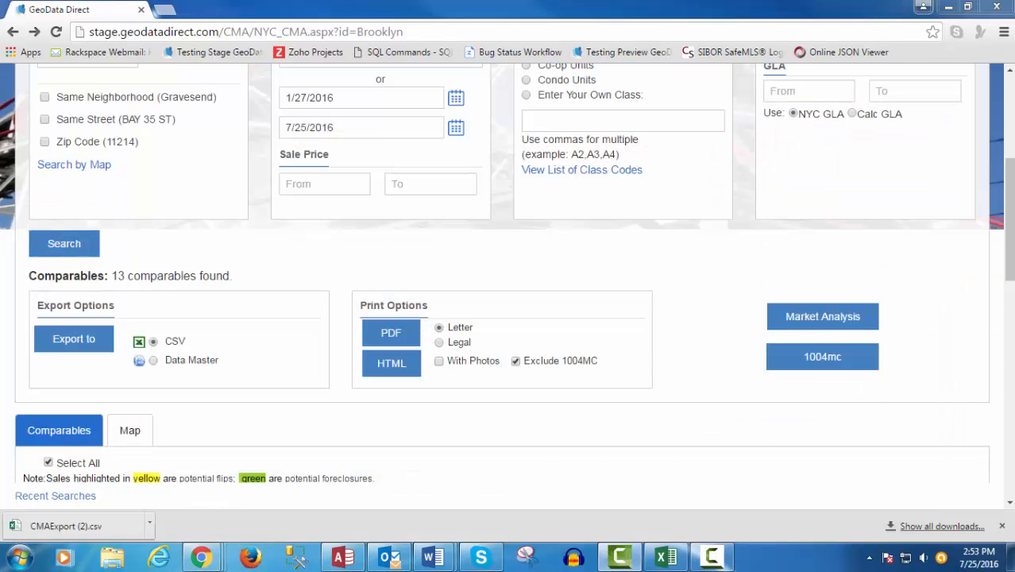
- Set the printout to Legal paper, without photos, with Exclude 1004MC checked
left_click(439, 342)
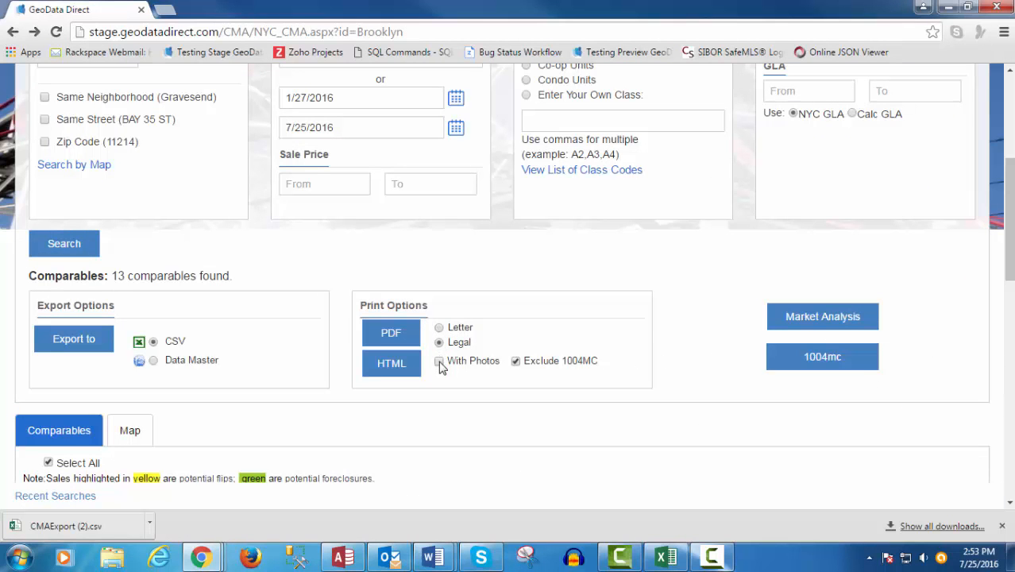
left_click(439, 362)
left_click(439, 362)
left_click(516, 363)
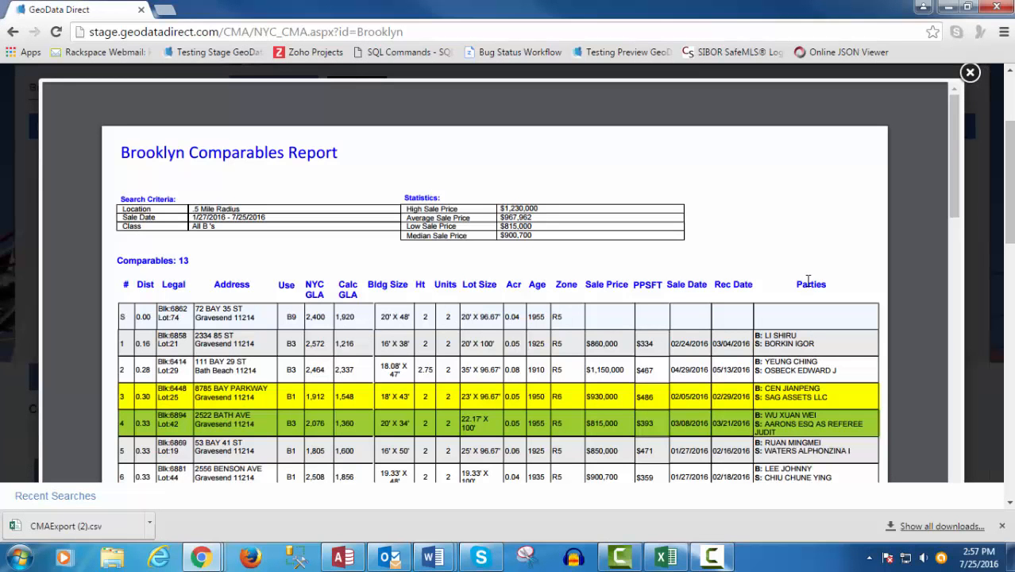
scroll(808, 280, "down", 5)
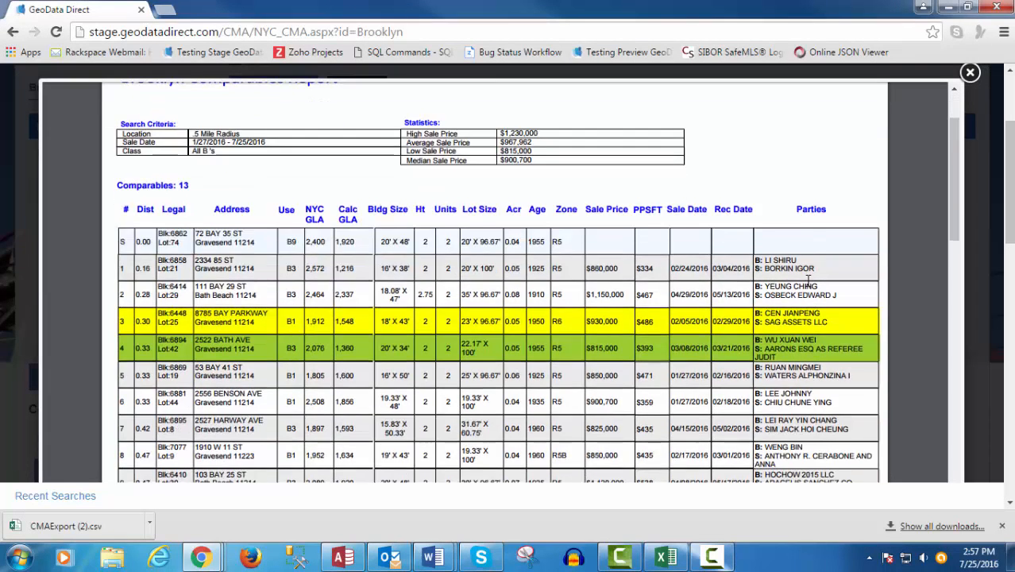
scroll(808, 280, "down", 5)
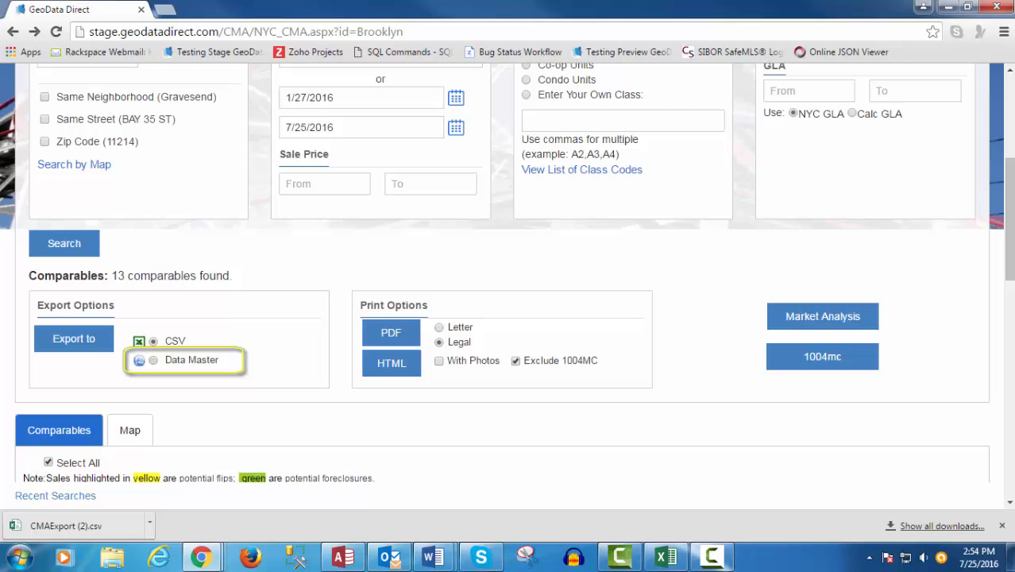
- Switch the export format to Data Master and scroll the market analysis report to the $950,508 average price
left_click(153, 360)
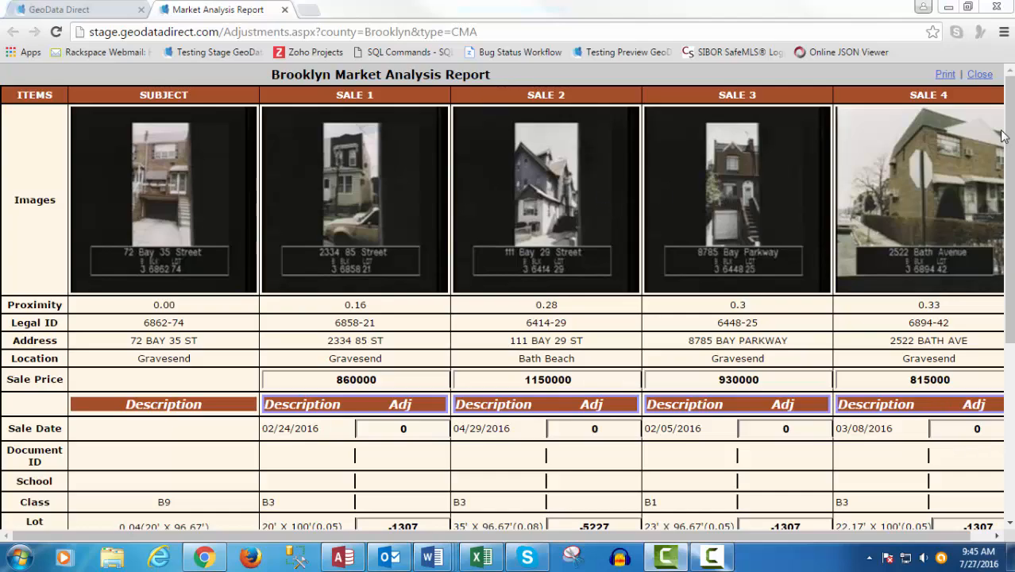
left_click_drag(1010, 140, 1012, 286)
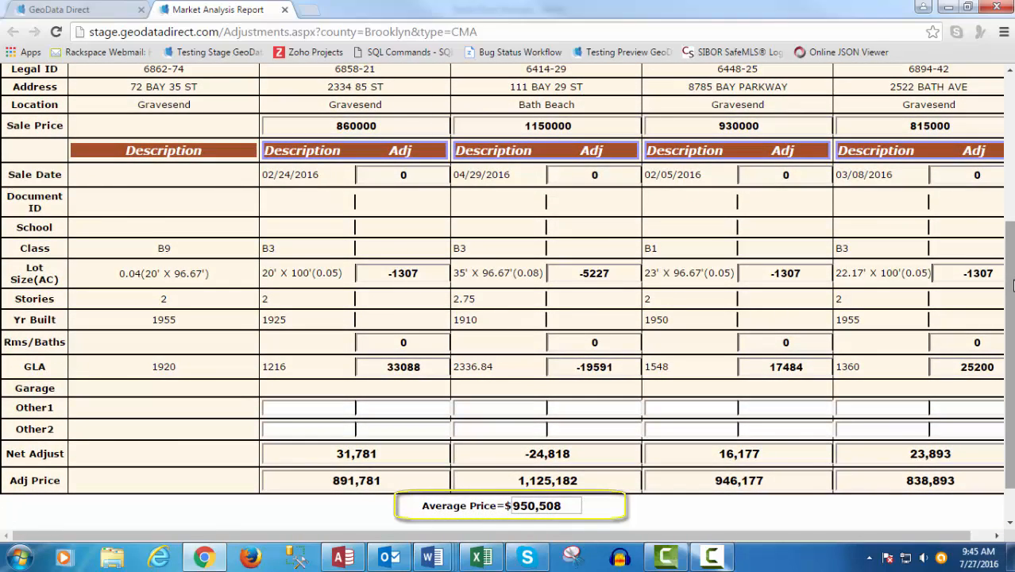